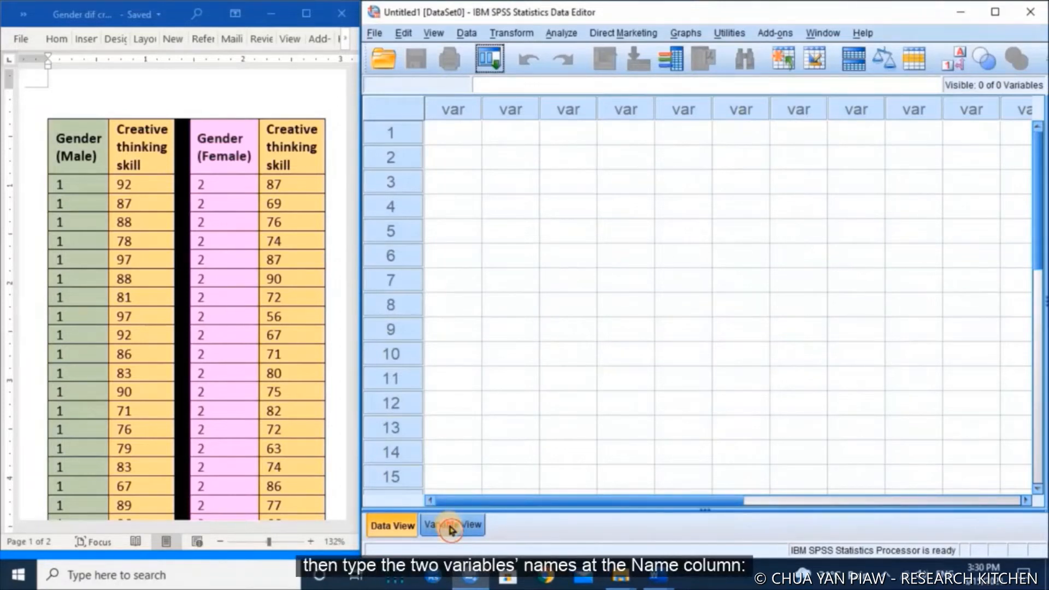
- Define two new variables in the variable definitions, naming the first Gender and the second Creative
click(451, 527)
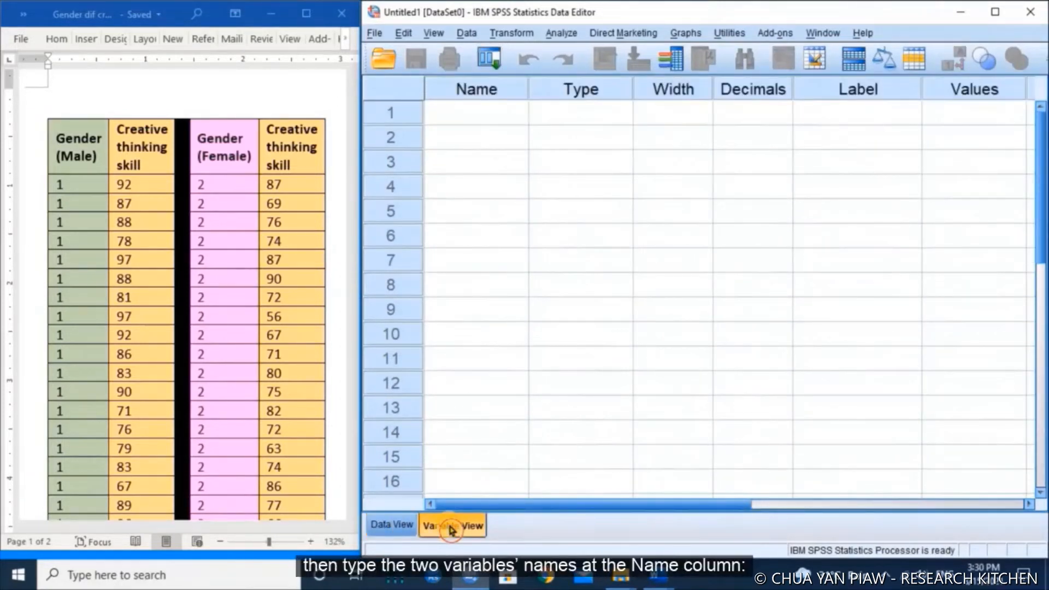
click(473, 119)
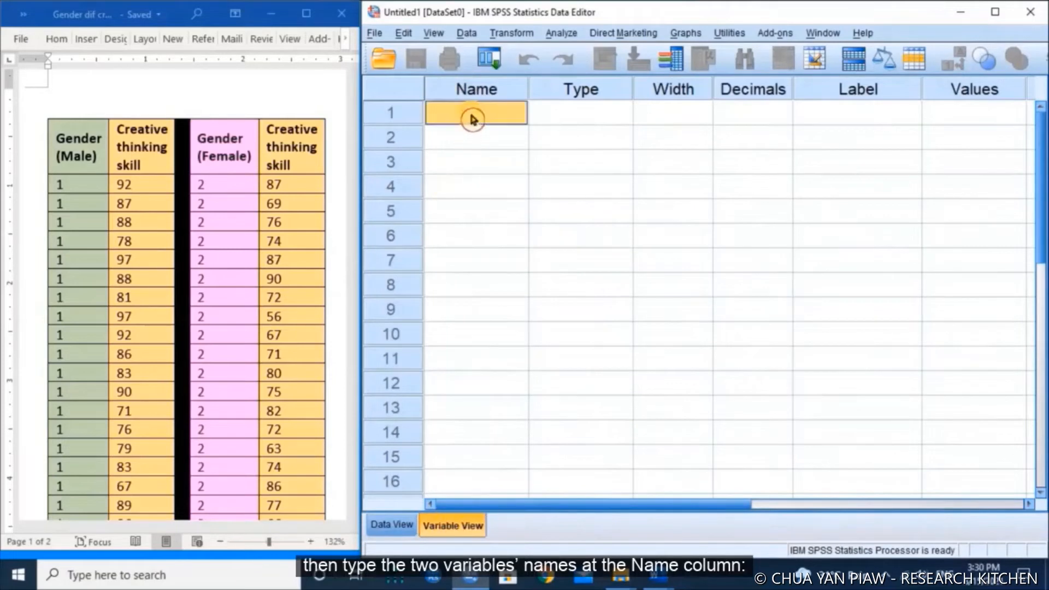
text(Gender)
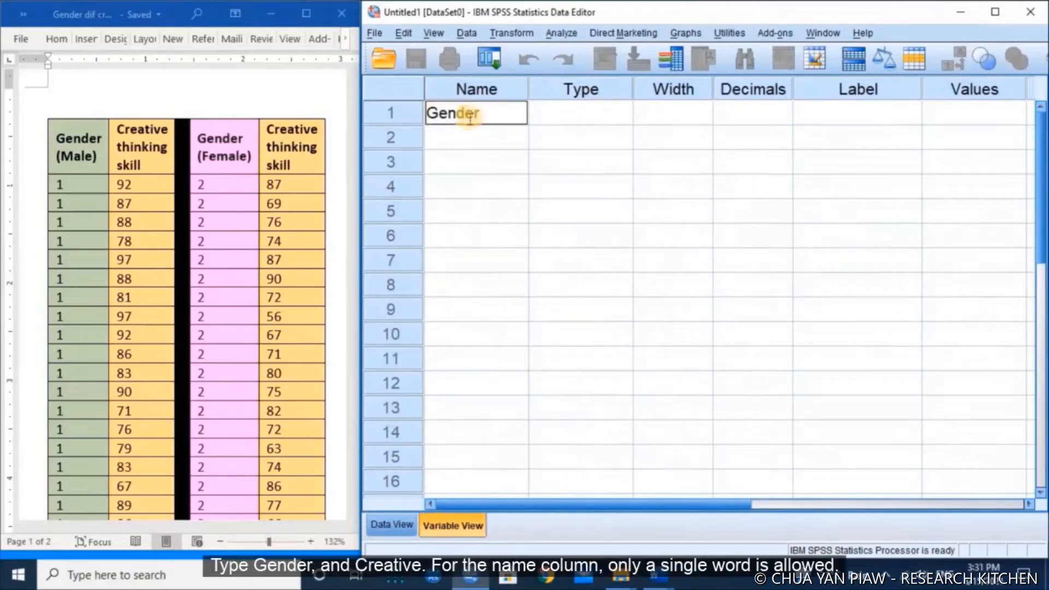
click(462, 141)
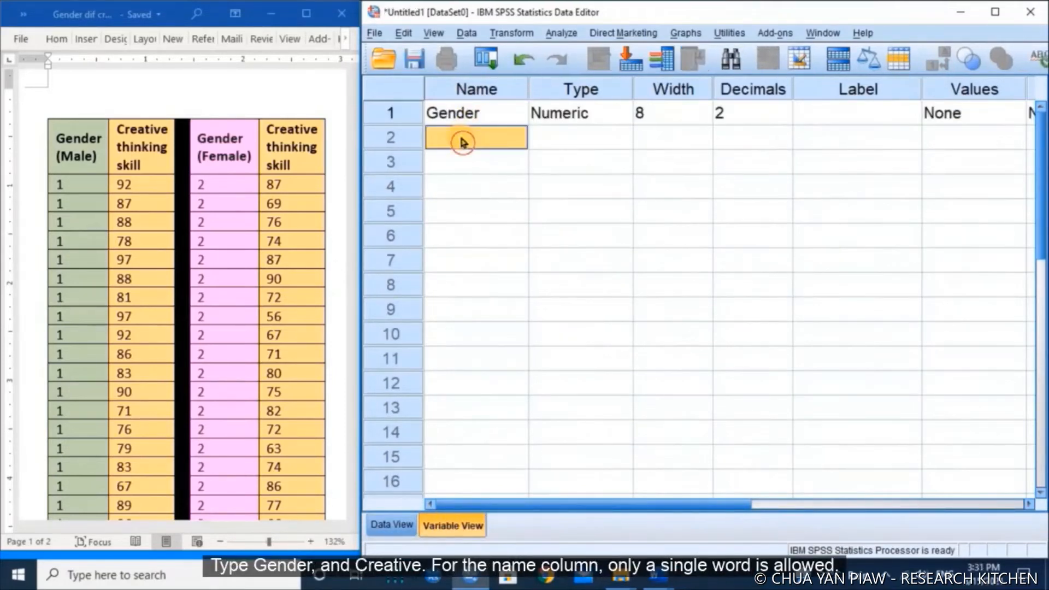
text(Creative)
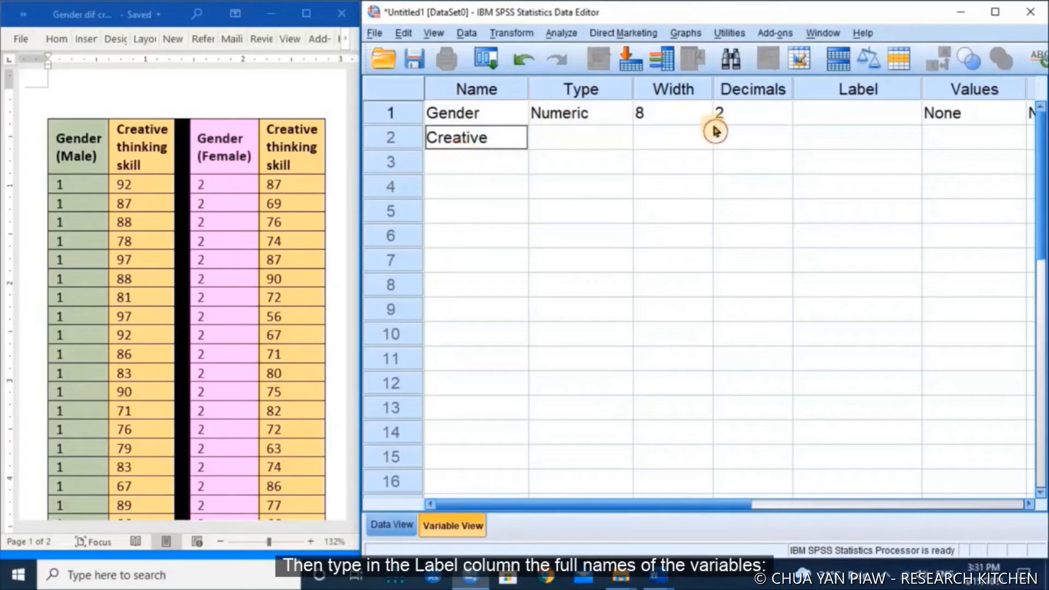
- Label the Gender variable "Gender" and the Creative variable "Creative thinking skill"
click(826, 119)
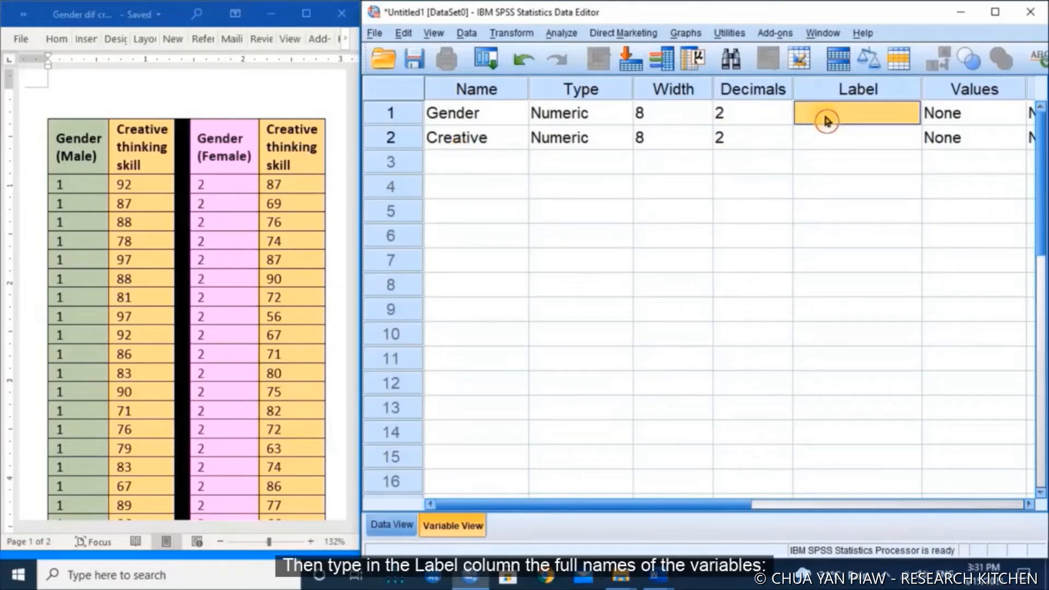
text(Gen)
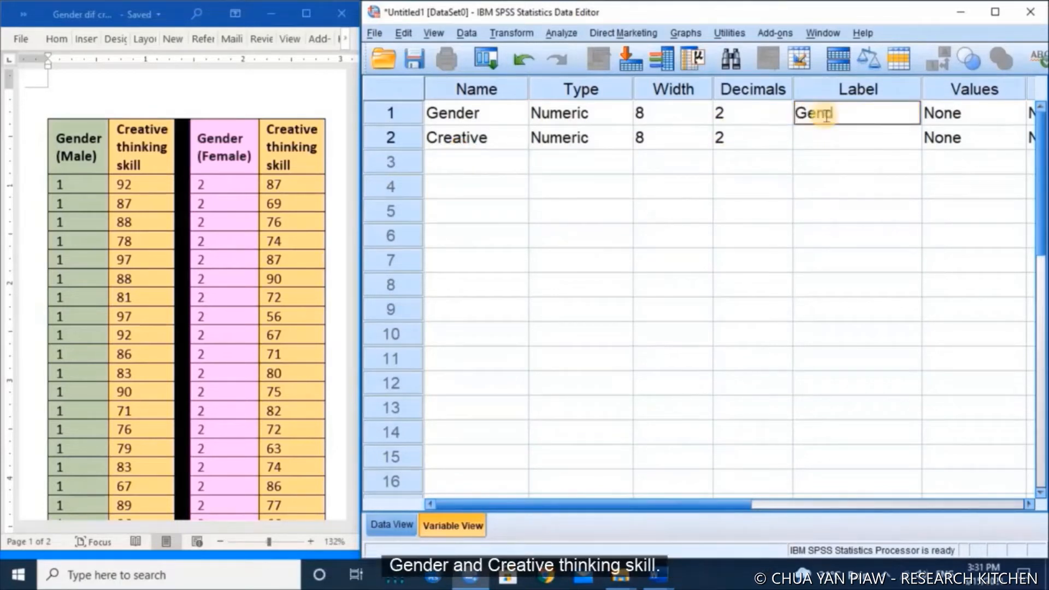
text(der)
click(815, 142)
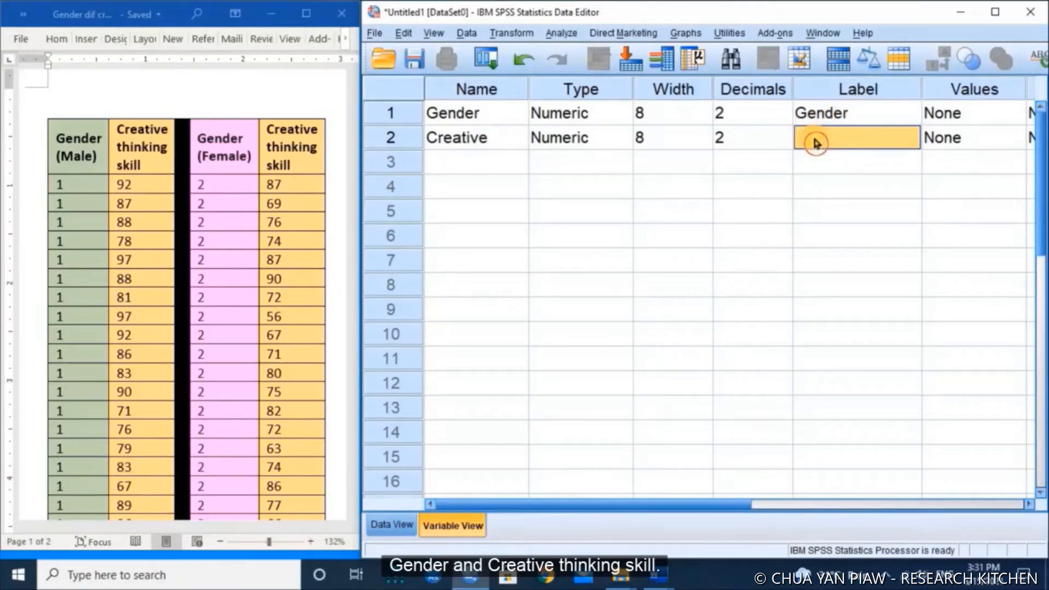
text(Creati)
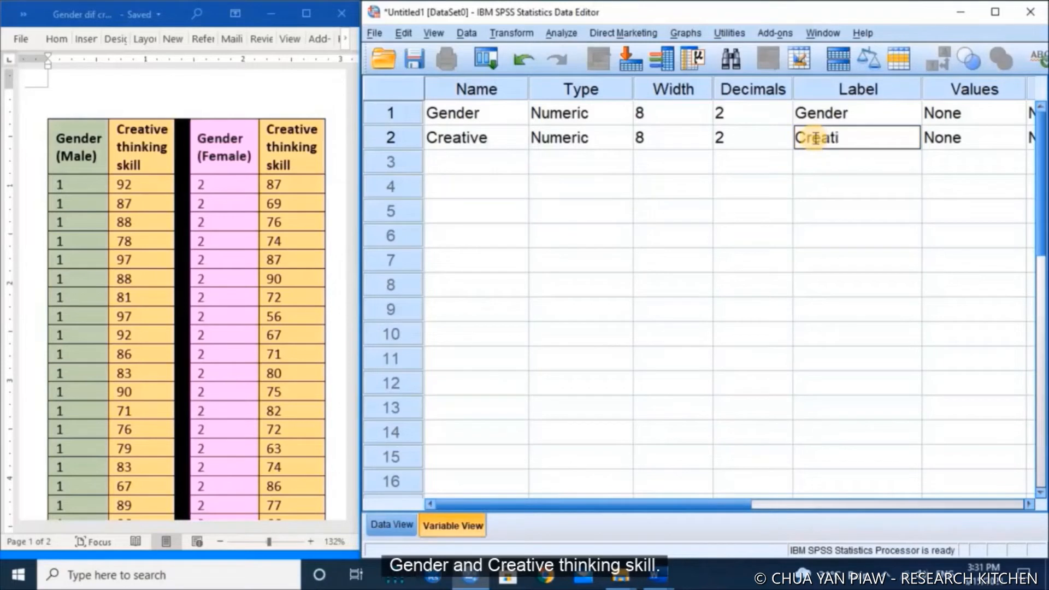
text(ve thinkin)
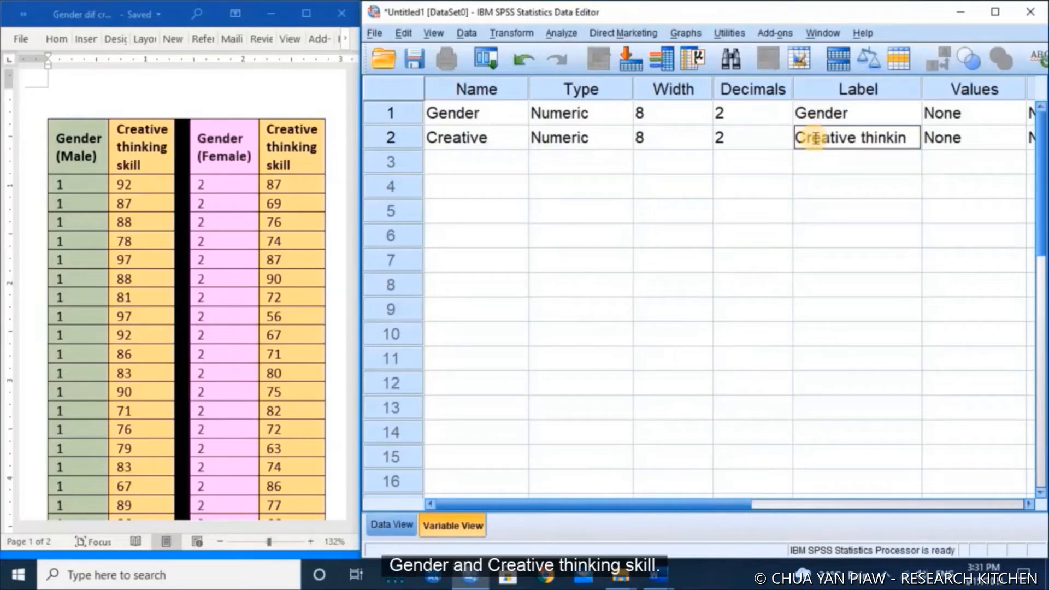
text(g skill)
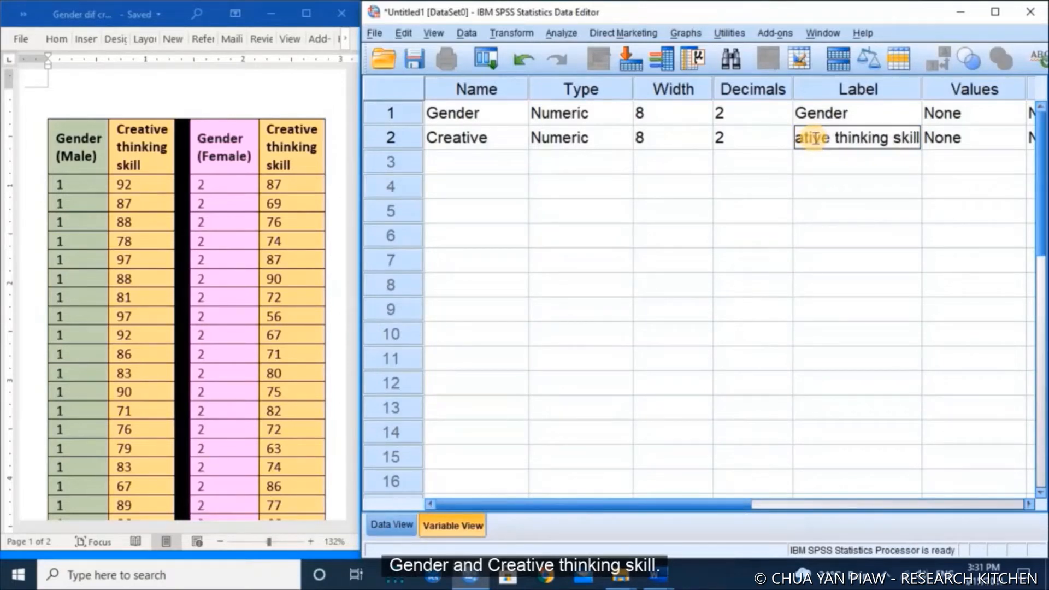
click(866, 160)
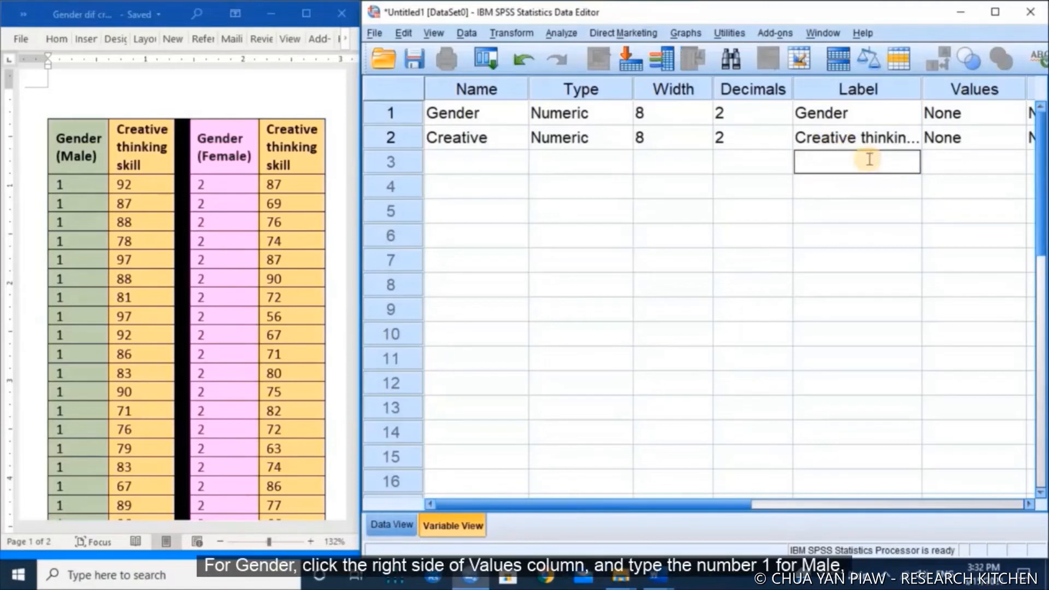
- Add a value label for the Gender variable that codes 1 as Male
click(1010, 114)
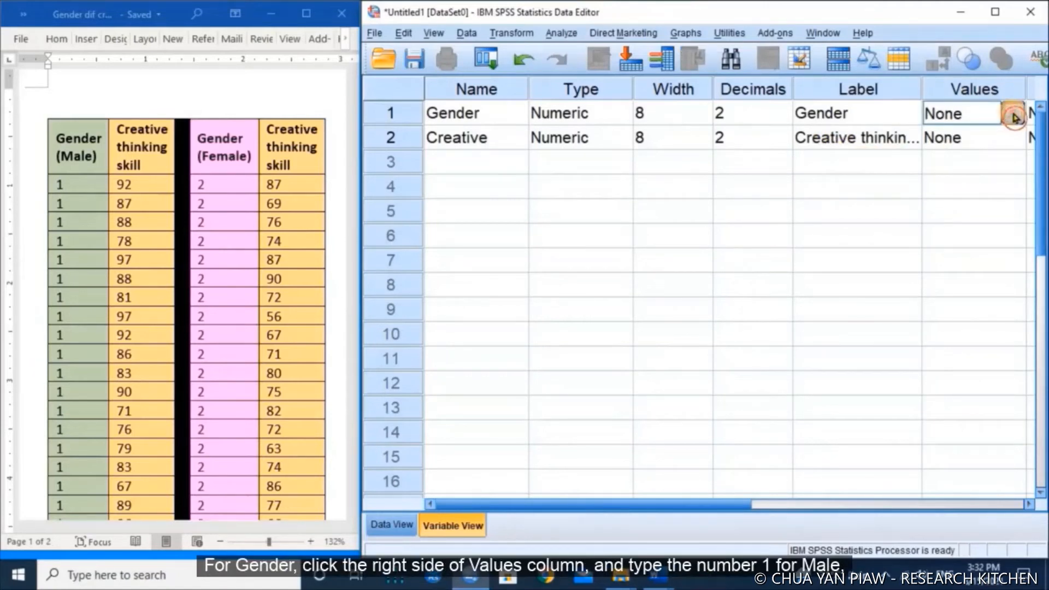
click(1011, 116)
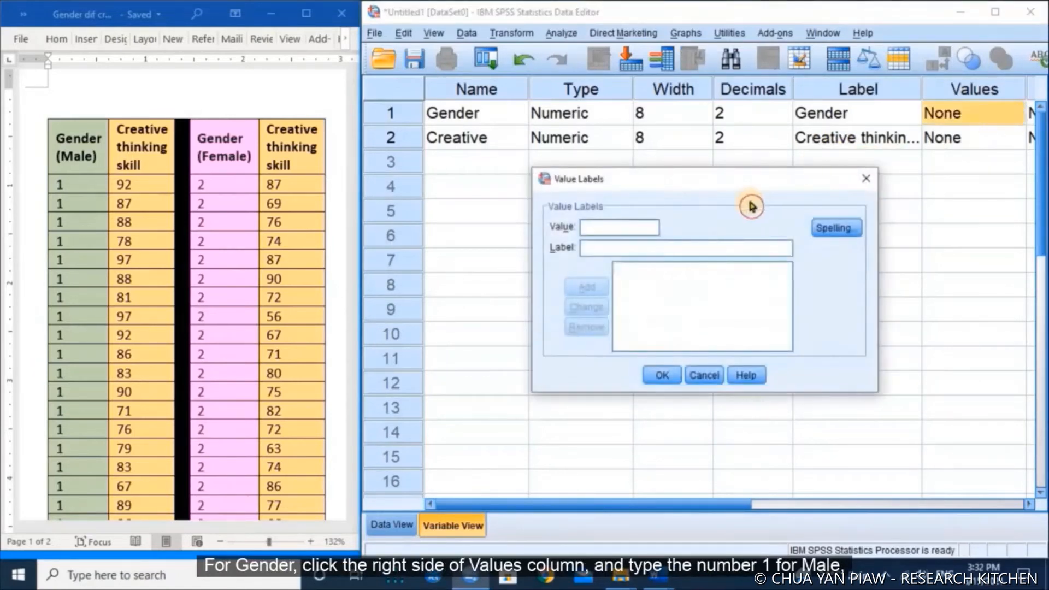
text(1)
click(703, 249)
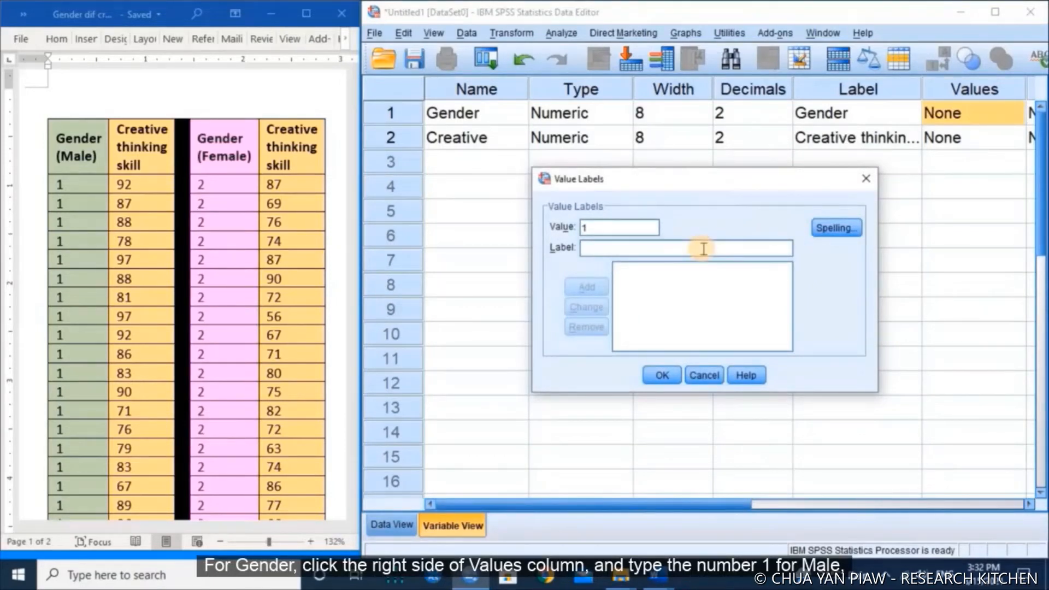
text(Male)
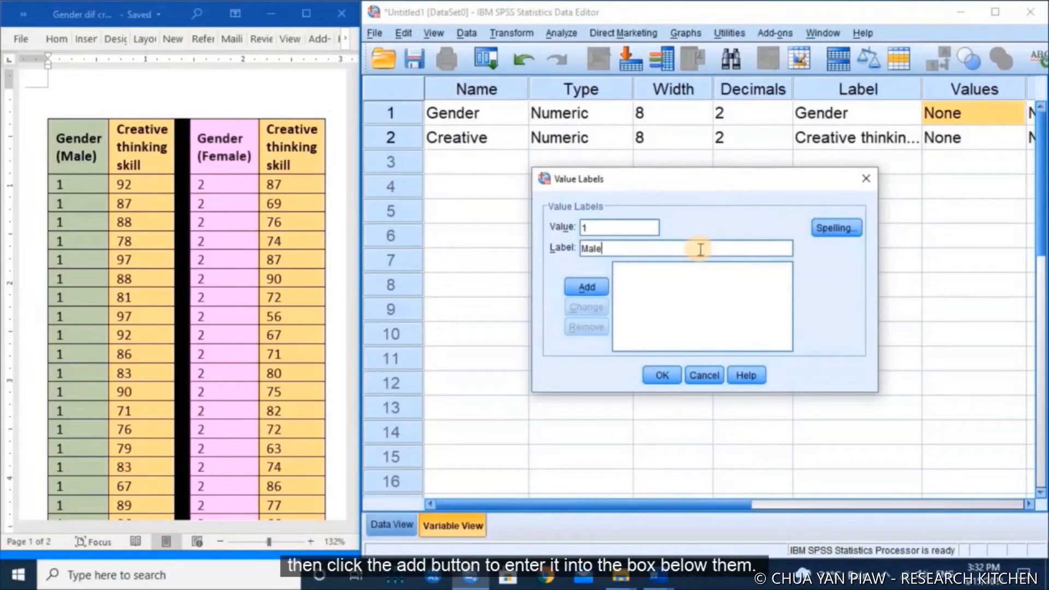
click(601, 287)
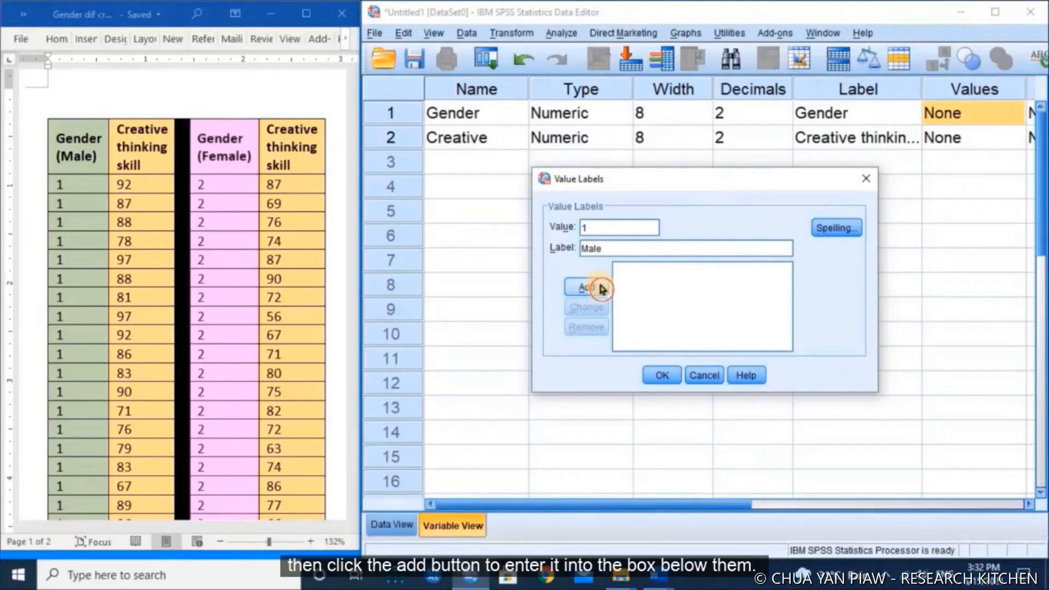
click(600, 287)
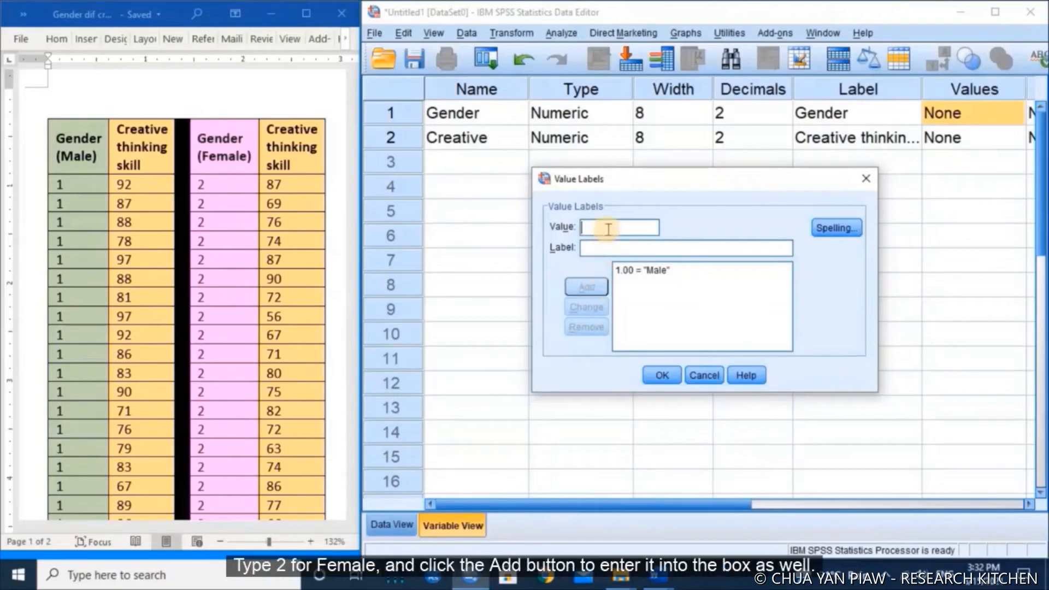
- Add the value label 2 as Female for Gender, apply the labels, and review the coding of both categories
text(2)
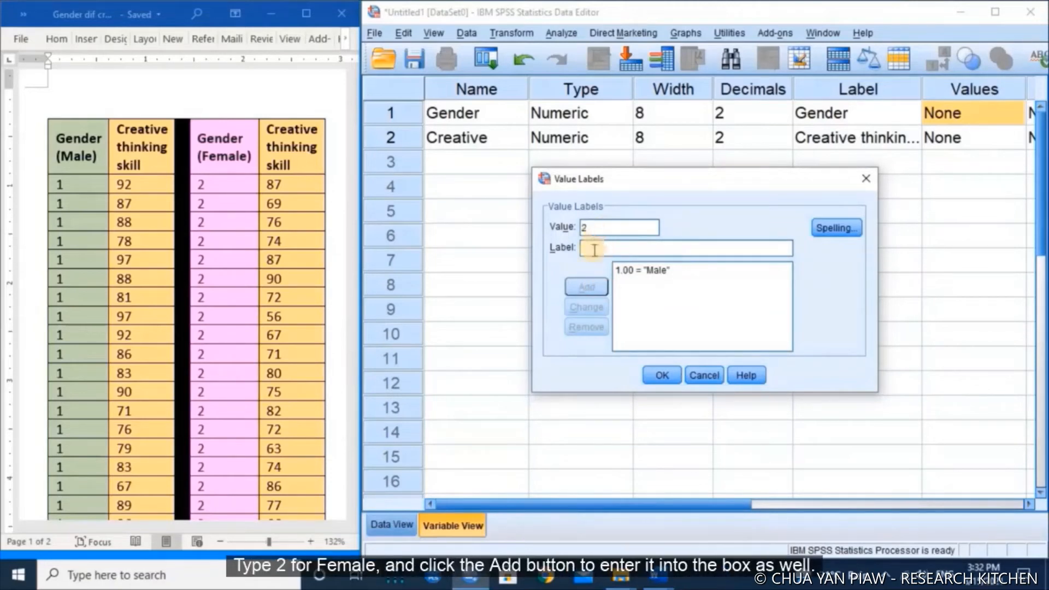
click(594, 250)
text(Femal)
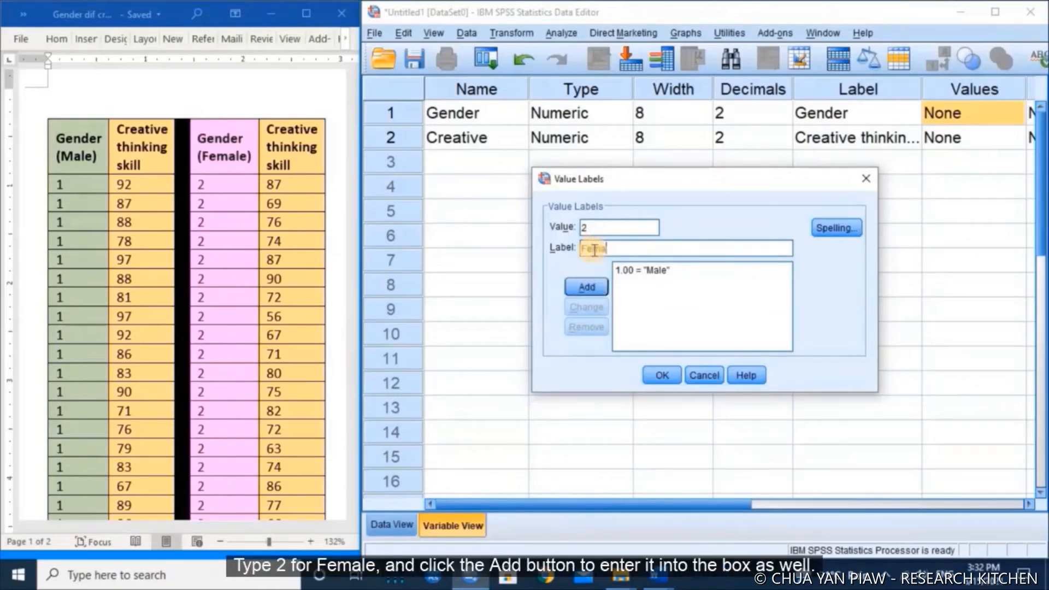
text(e)
click(575, 291)
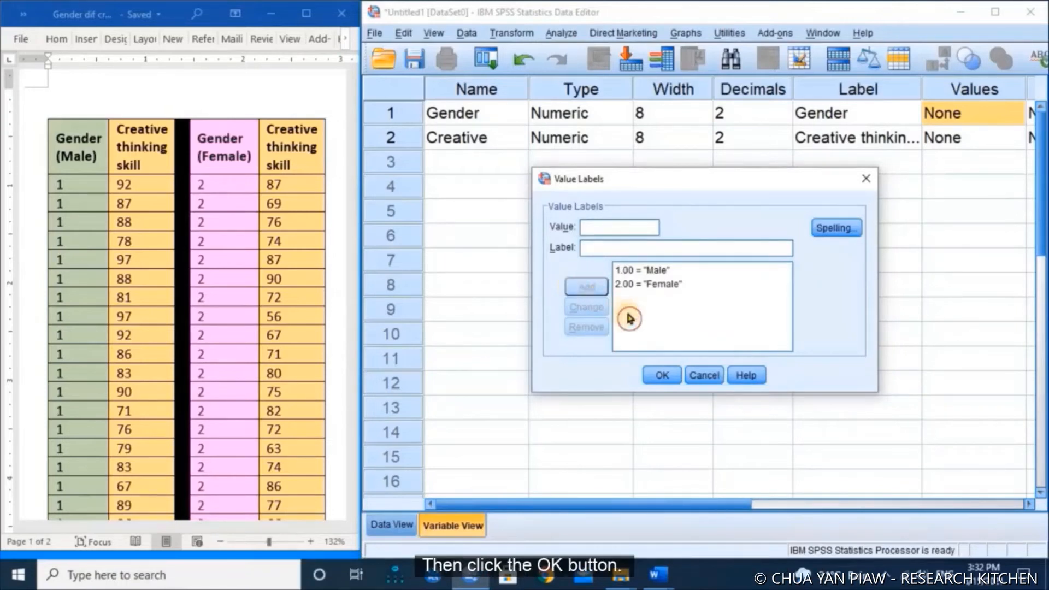
click(660, 377)
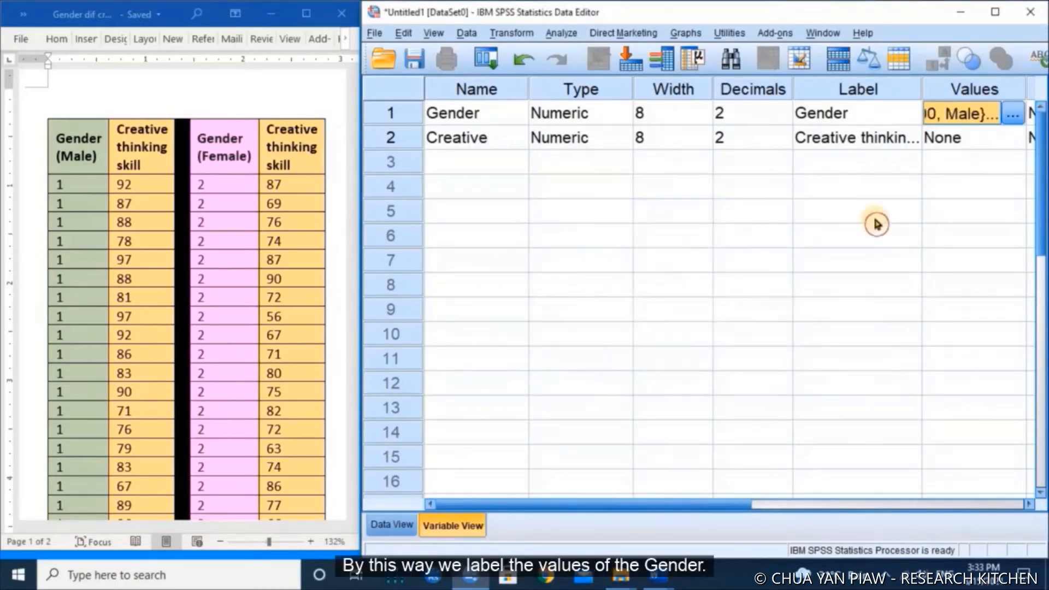
click(1012, 115)
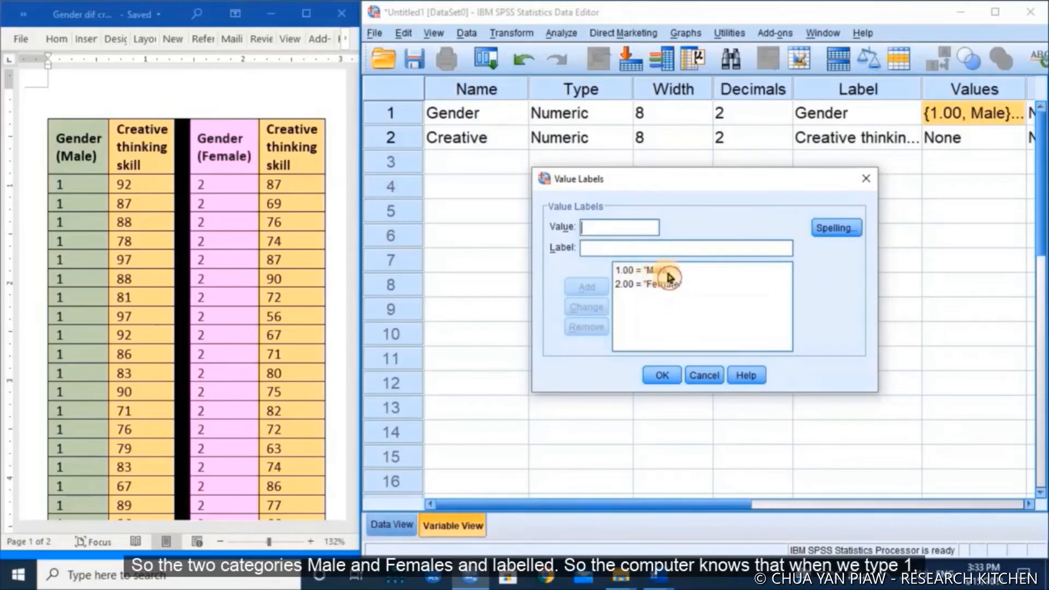
click(667, 288)
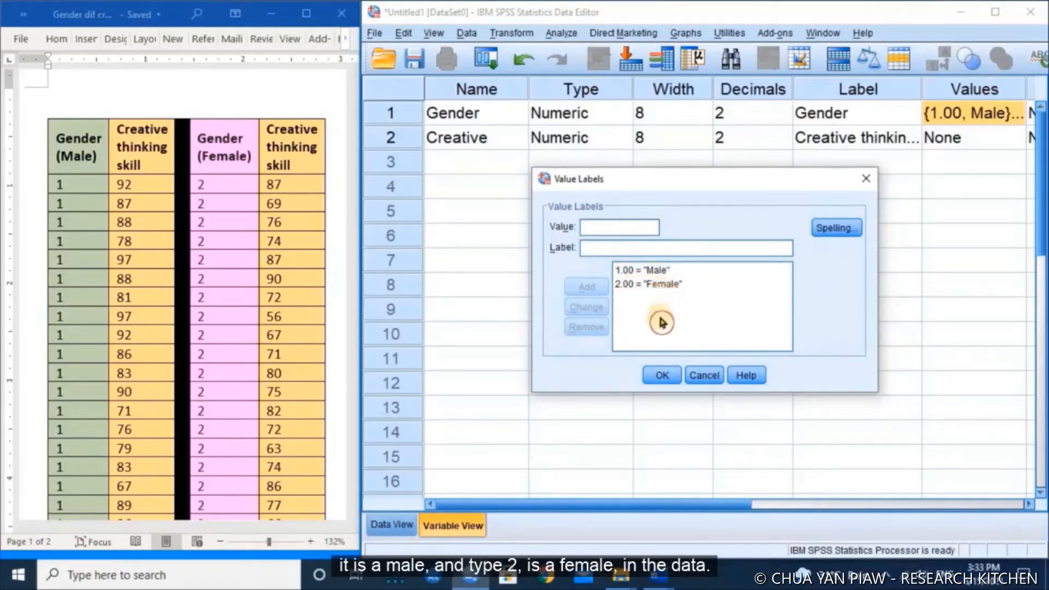
click(658, 376)
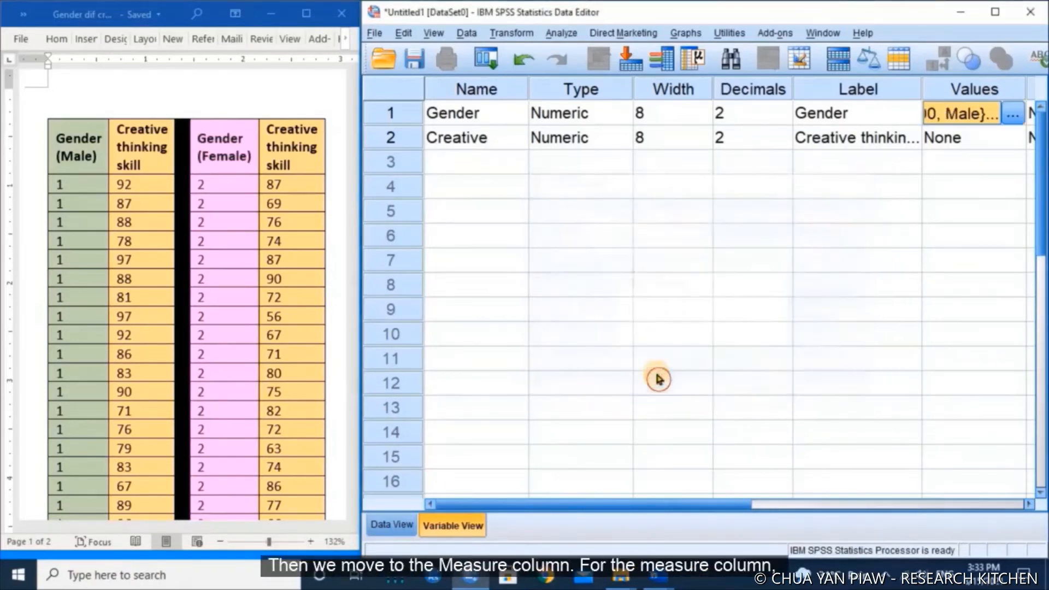
- Set the measurement level to Nominal for Gender and to Scale for Creative
drag(628, 502, 898, 505)
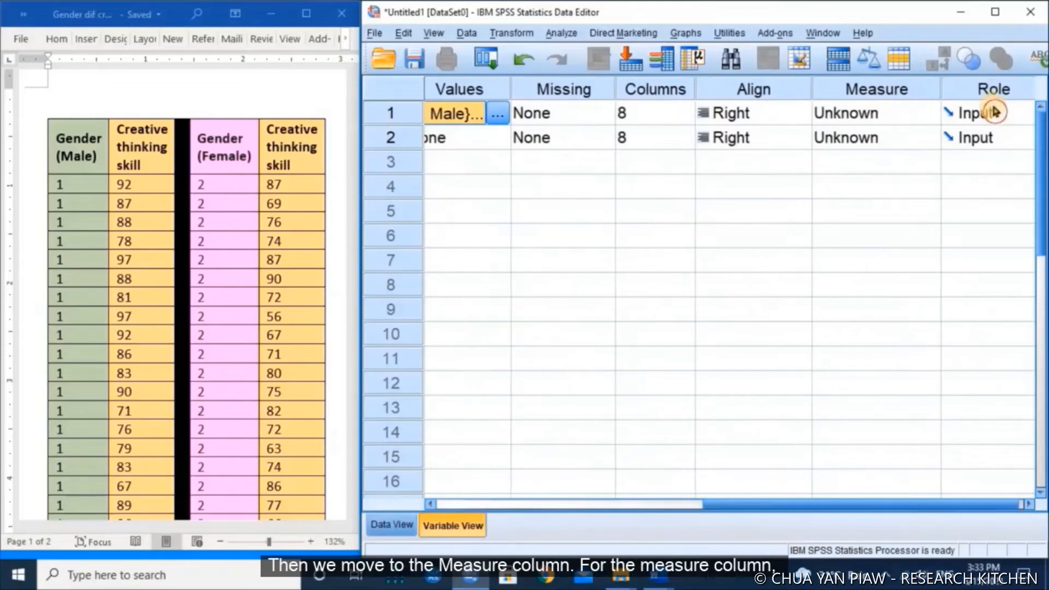
click(929, 117)
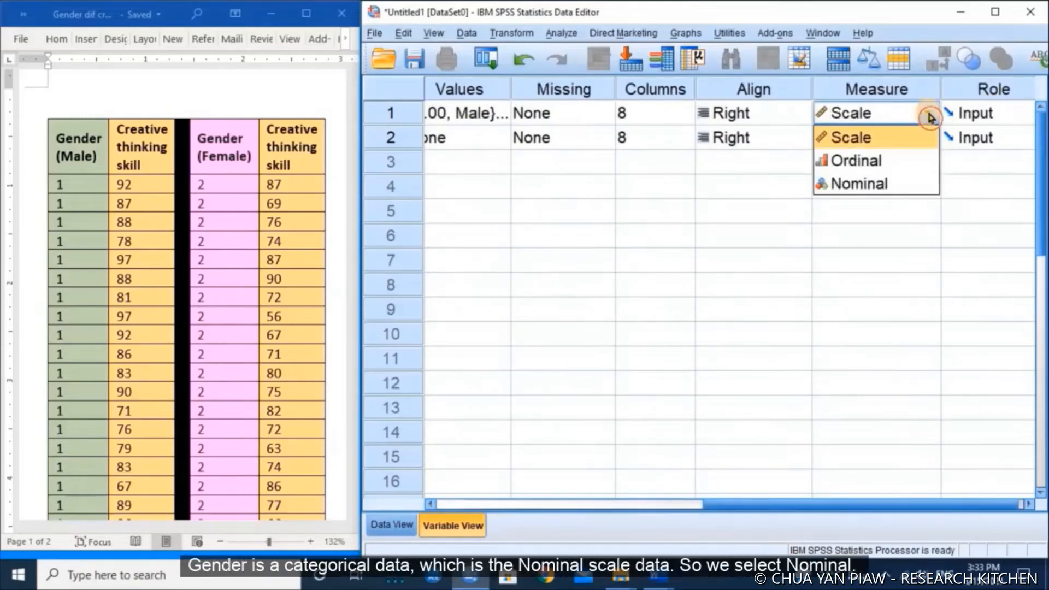
click(897, 185)
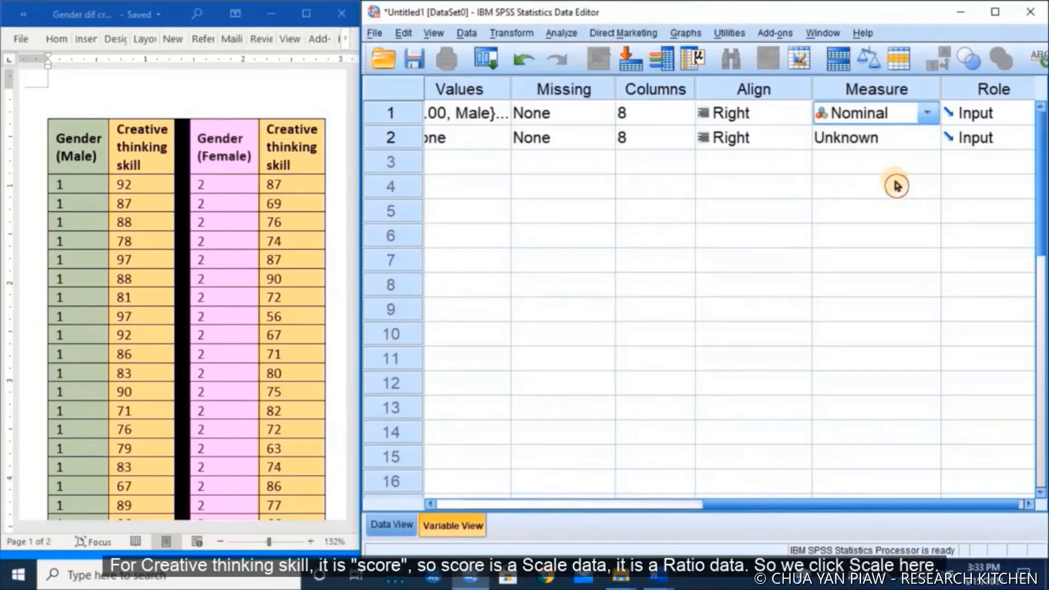
click(932, 141)
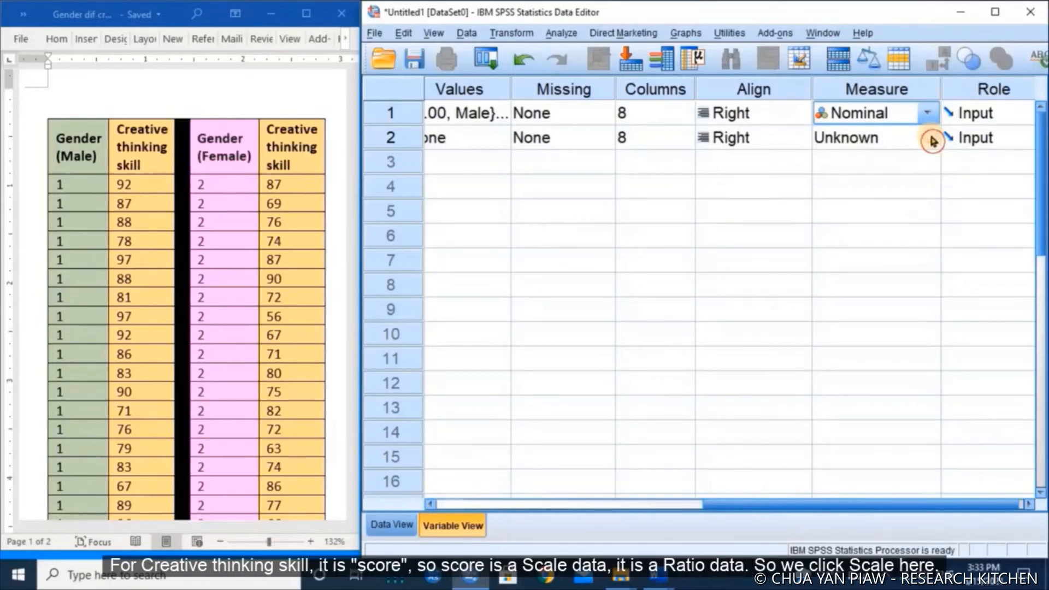
click(930, 139)
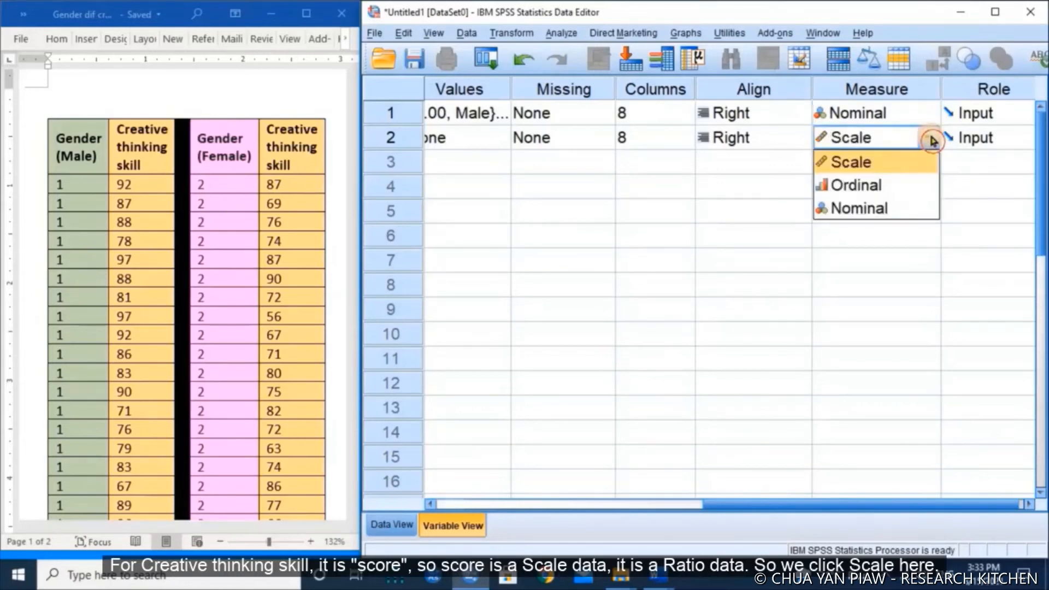
click(909, 165)
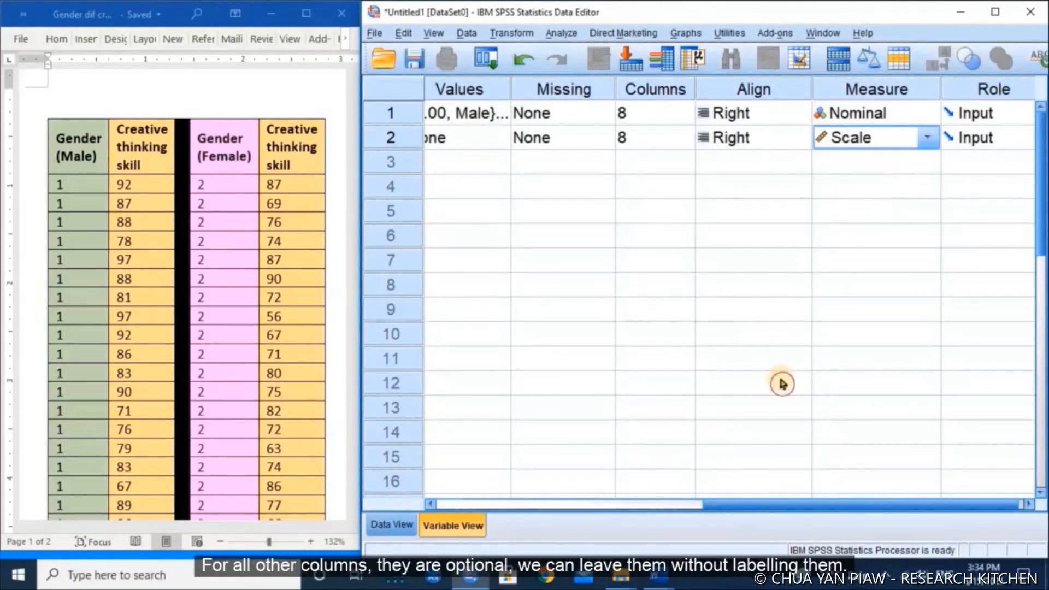
- Switch SPSS to the data view, and copy all male gender codes and creative thinking scores from the Word table
drag(743, 508, 466, 484)
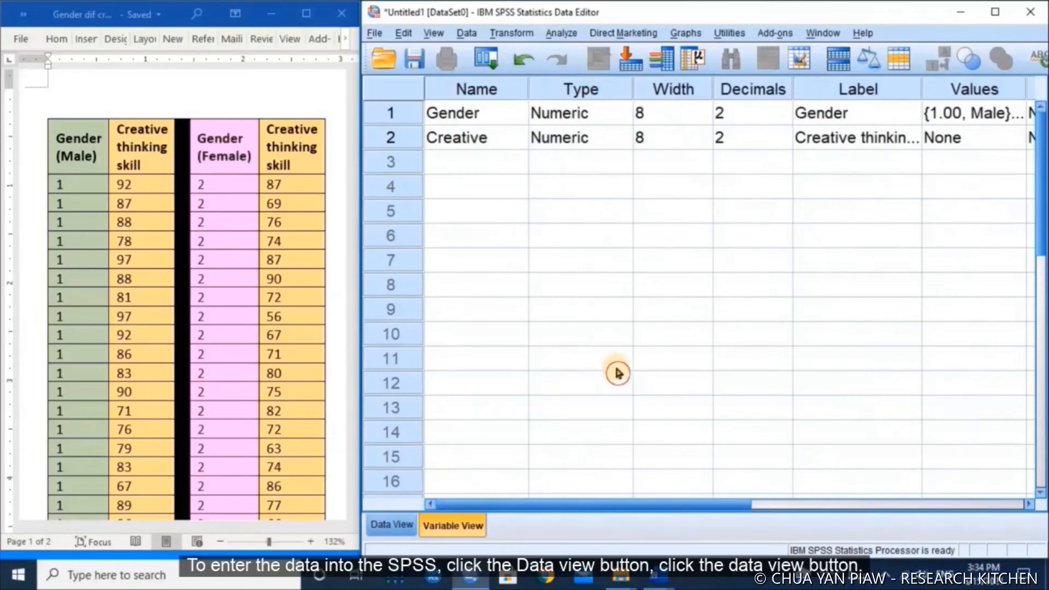
click(395, 524)
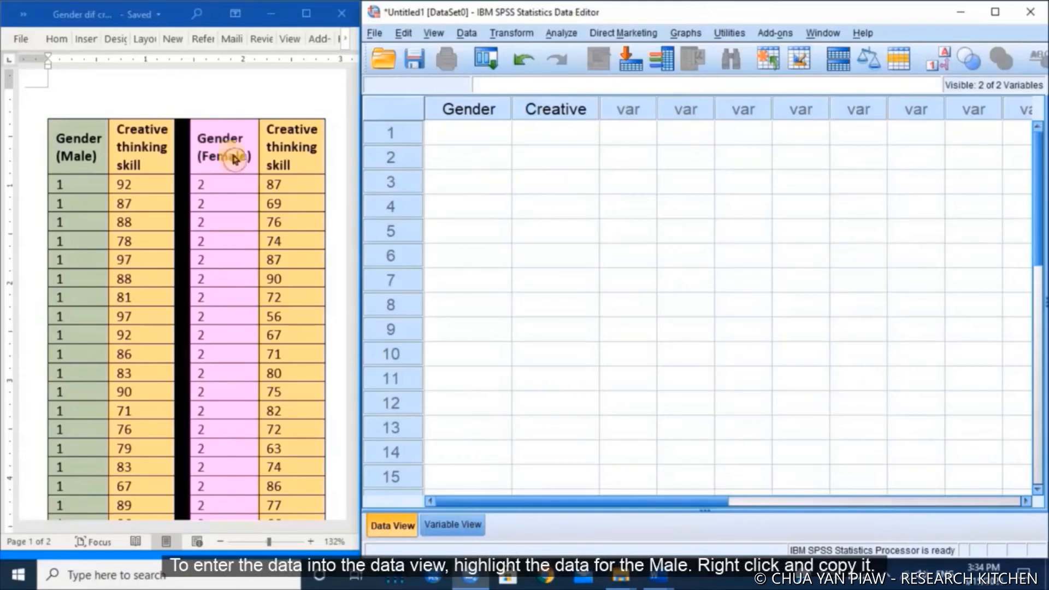
click(84, 185)
drag(83, 186, 147, 372)
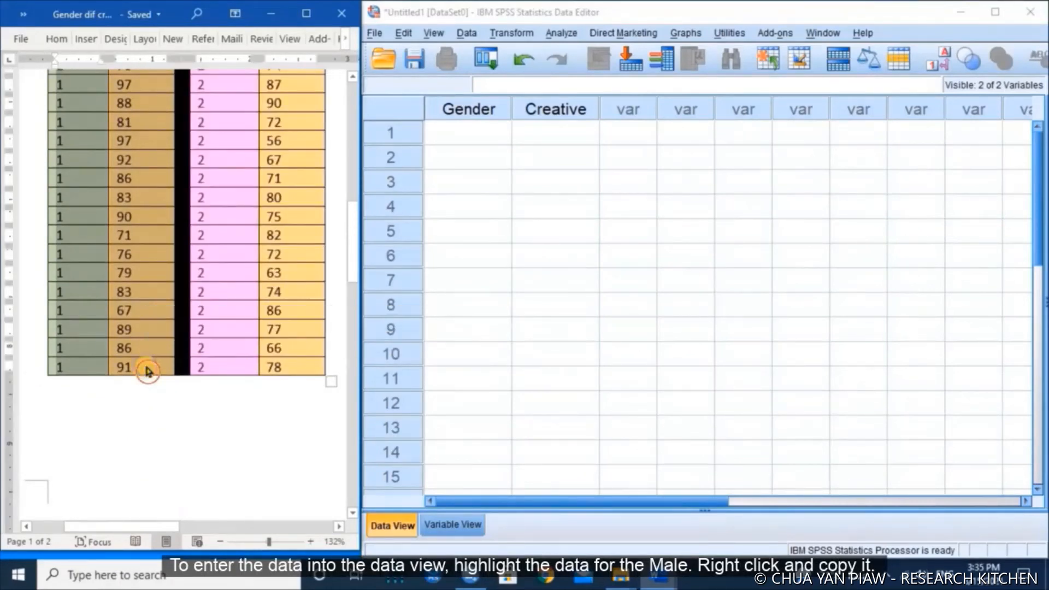
right_click(147, 370)
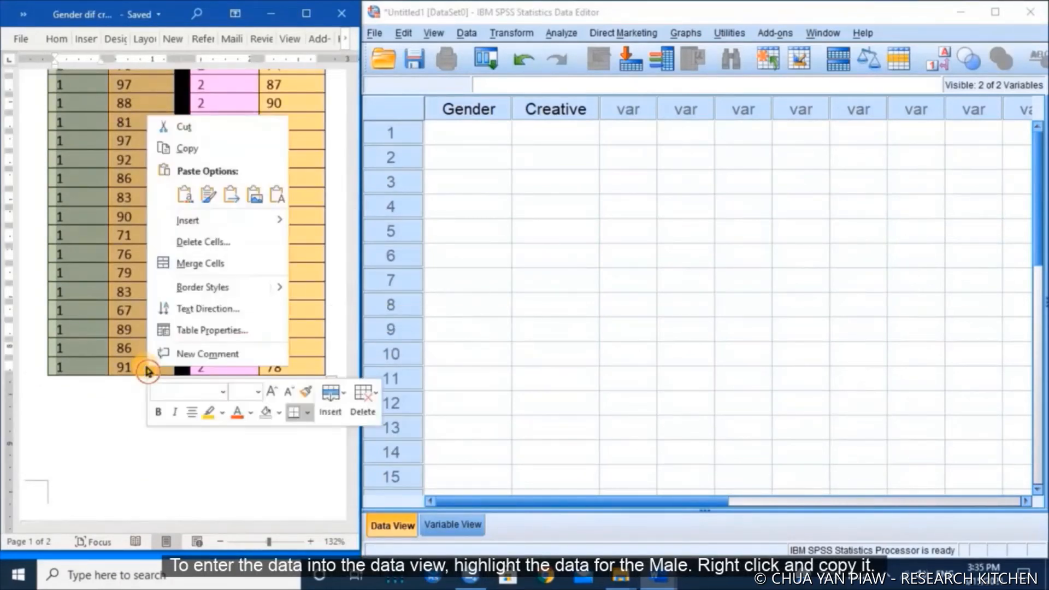
click(210, 155)
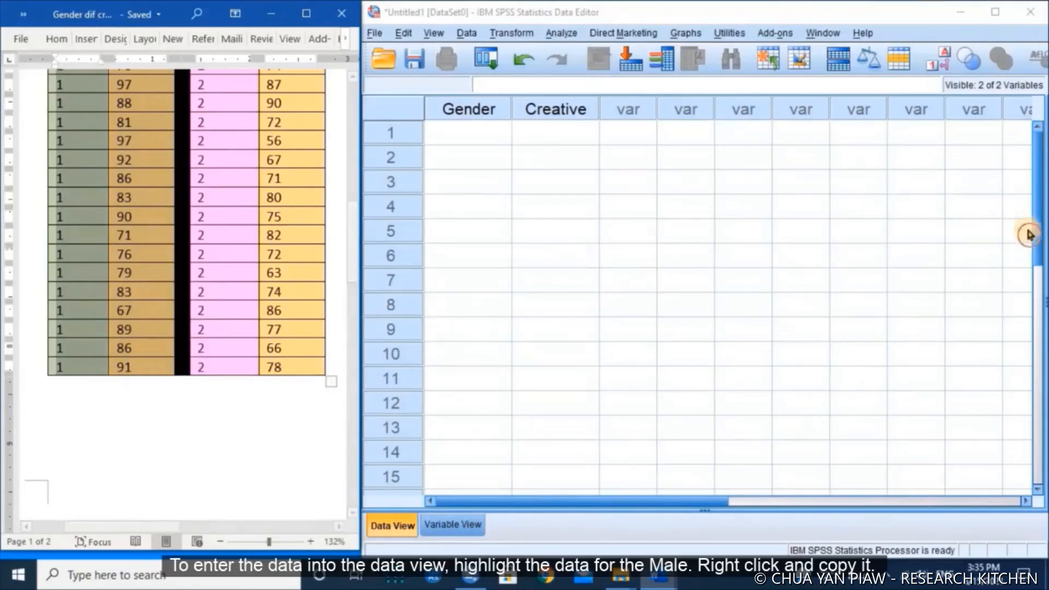
- Paste the copied male data into the SPSS data grid, starting at row 1 of the Gender column
click(484, 135)
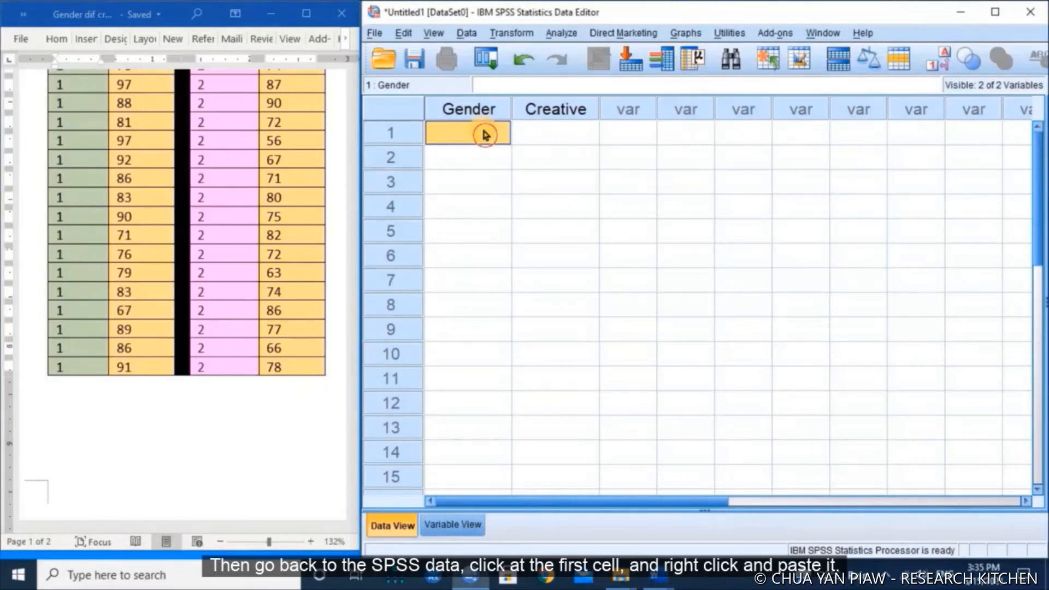
right_click(485, 135)
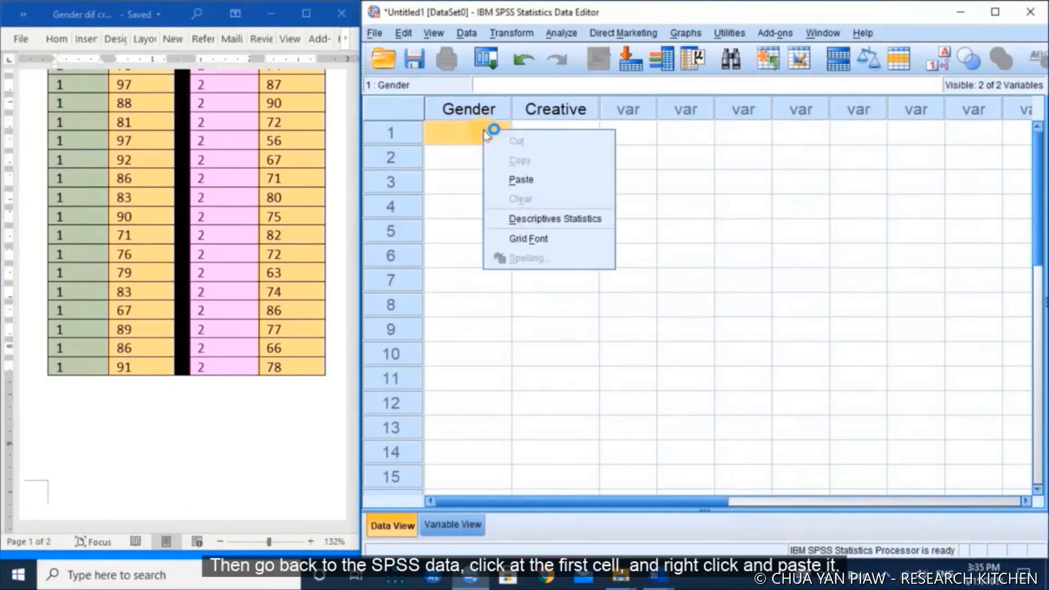
click(512, 177)
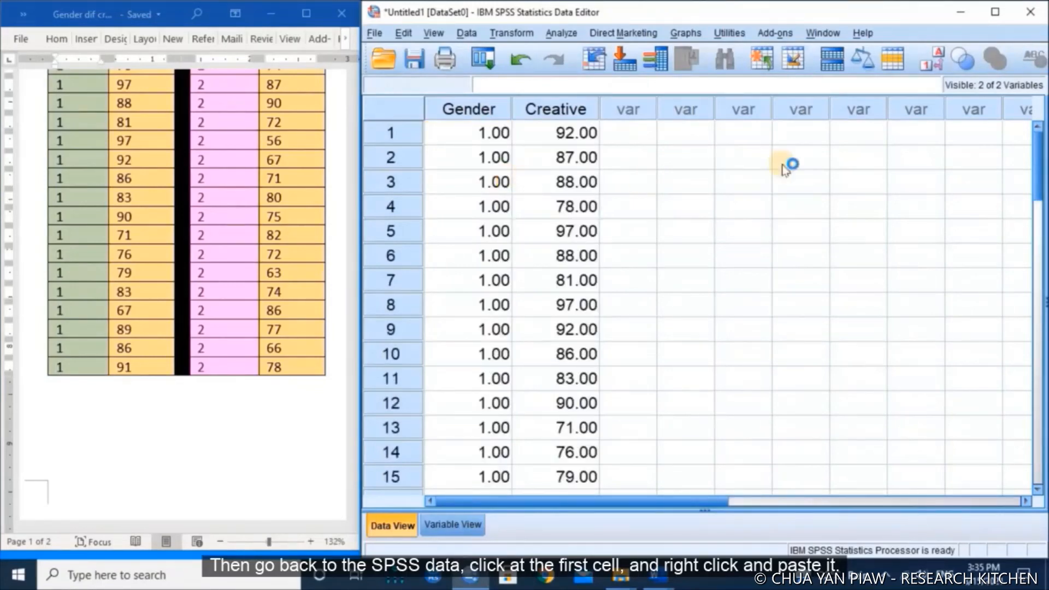
drag(1036, 164, 1023, 328)
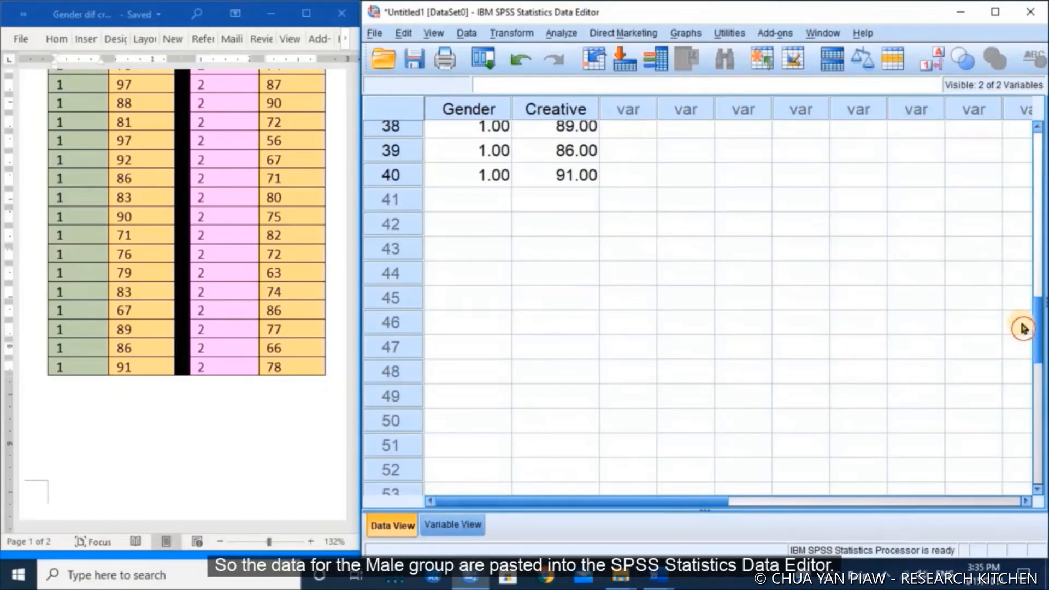
- Copy all female gender codes and creative thinking scores from the Word table, without the header row
click(269, 148)
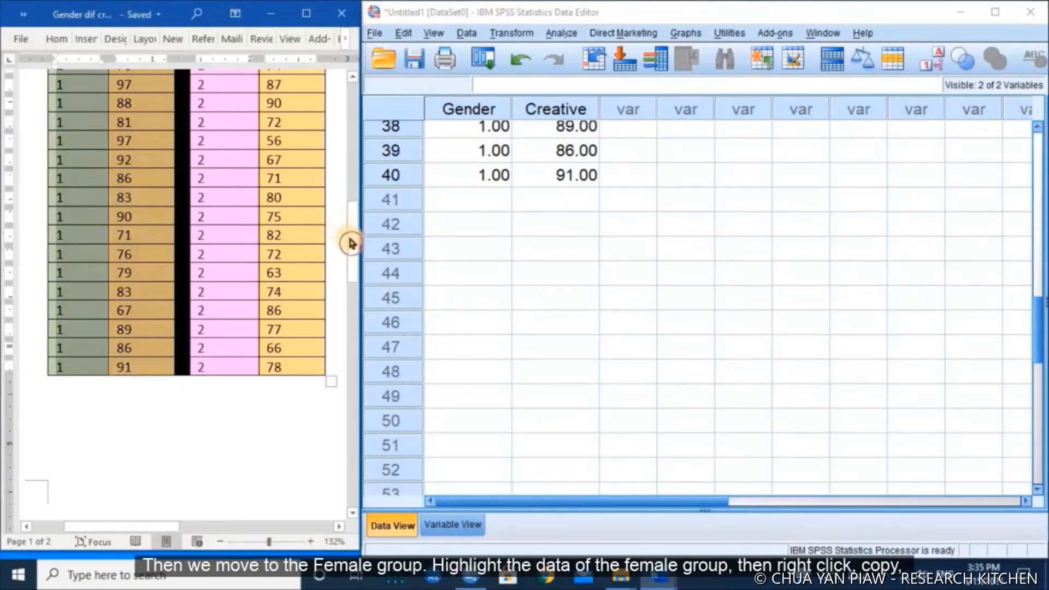
drag(352, 227, 356, 146)
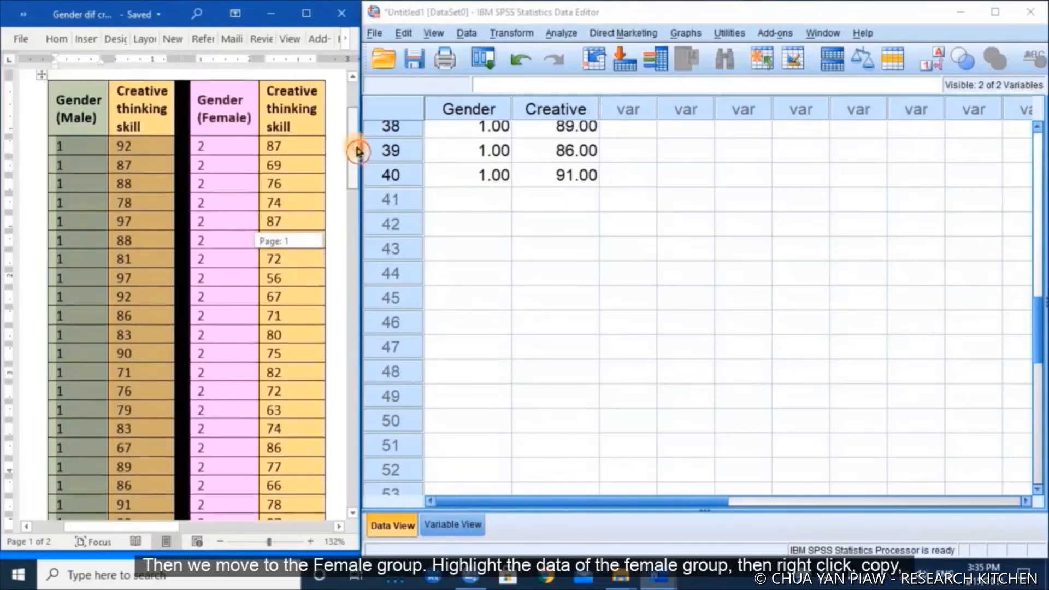
drag(233, 144, 277, 427)
right_click(277, 426)
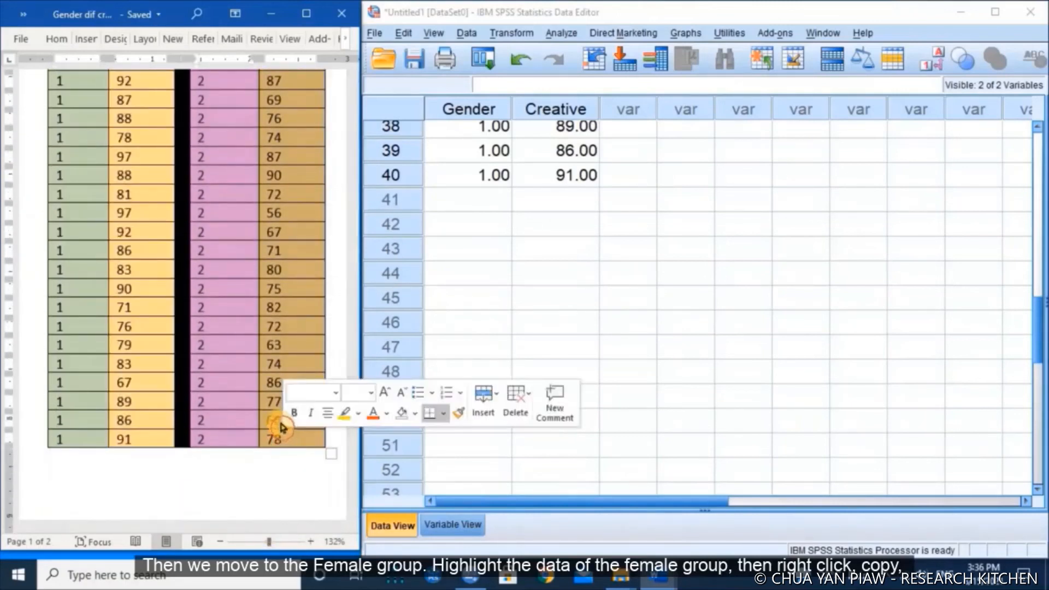
right_click(278, 425)
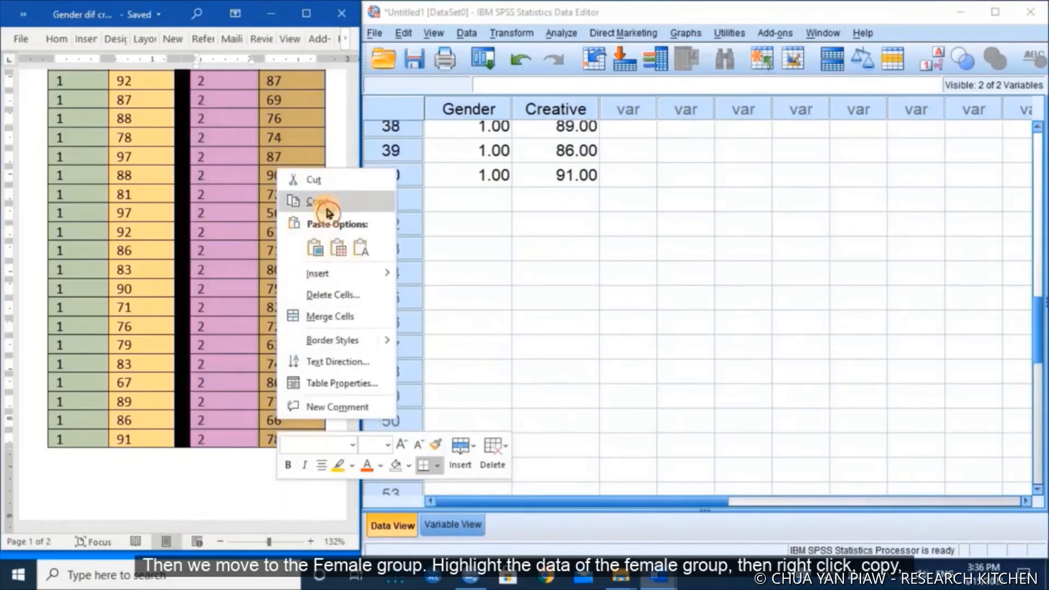
click(327, 206)
- Paste the copied female data into SPSS below the male data, starting at row 41 of the Gender column
click(476, 205)
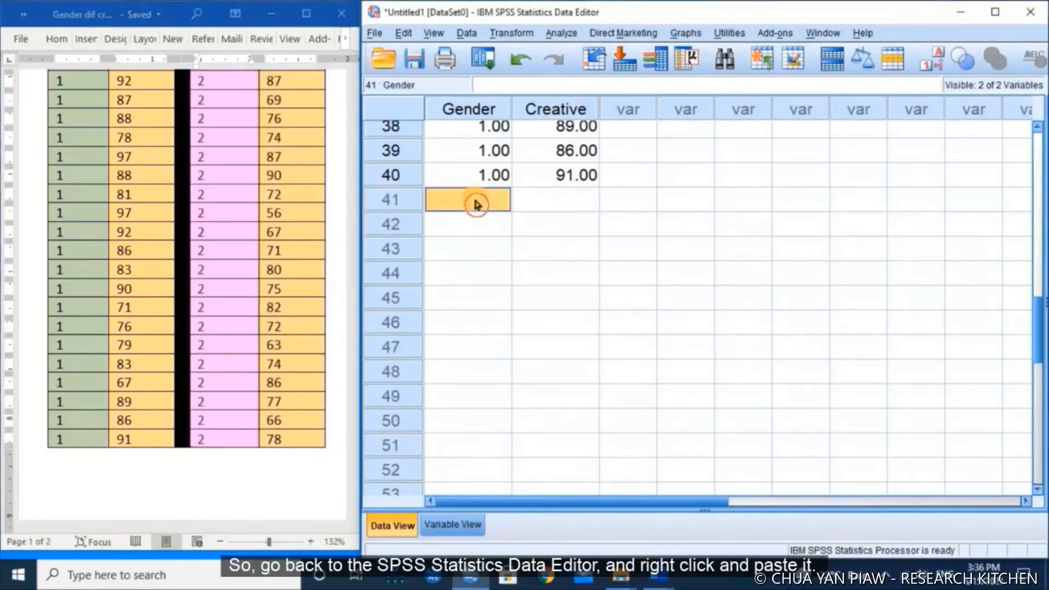
right_click(476, 205)
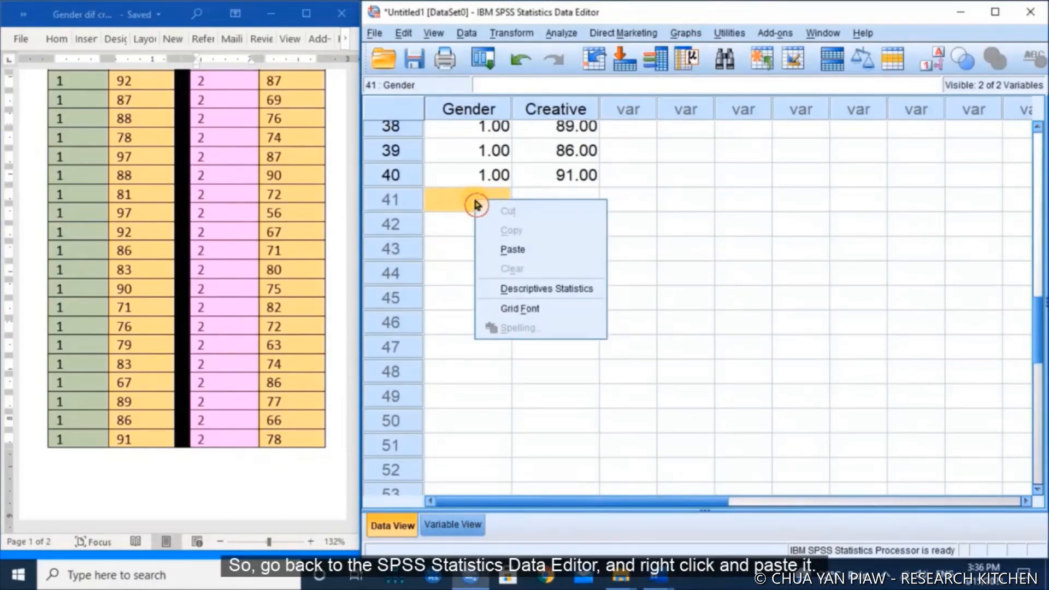
click(513, 252)
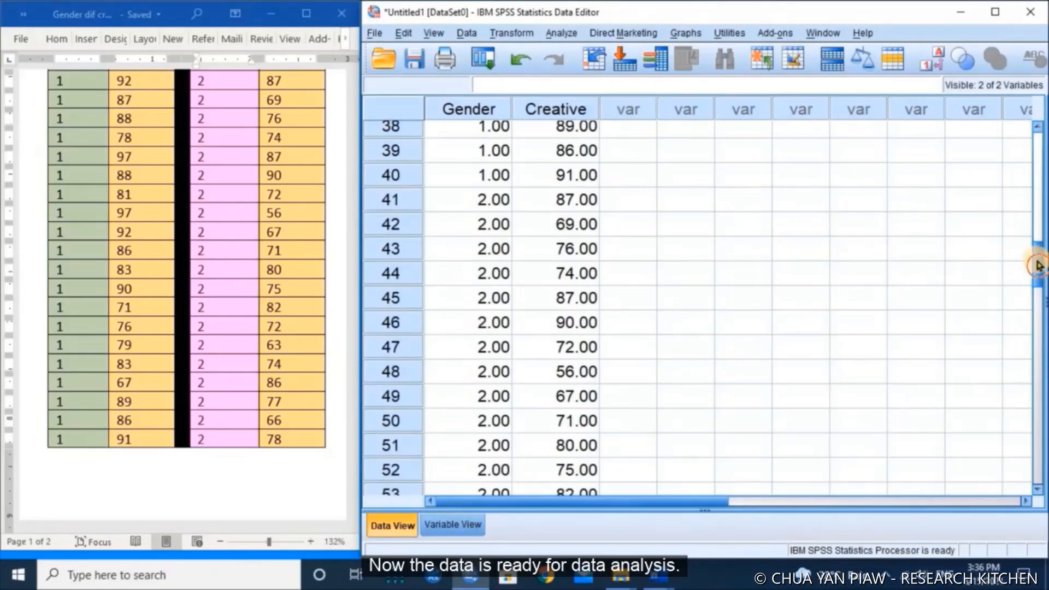
drag(1038, 266, 1037, 134)
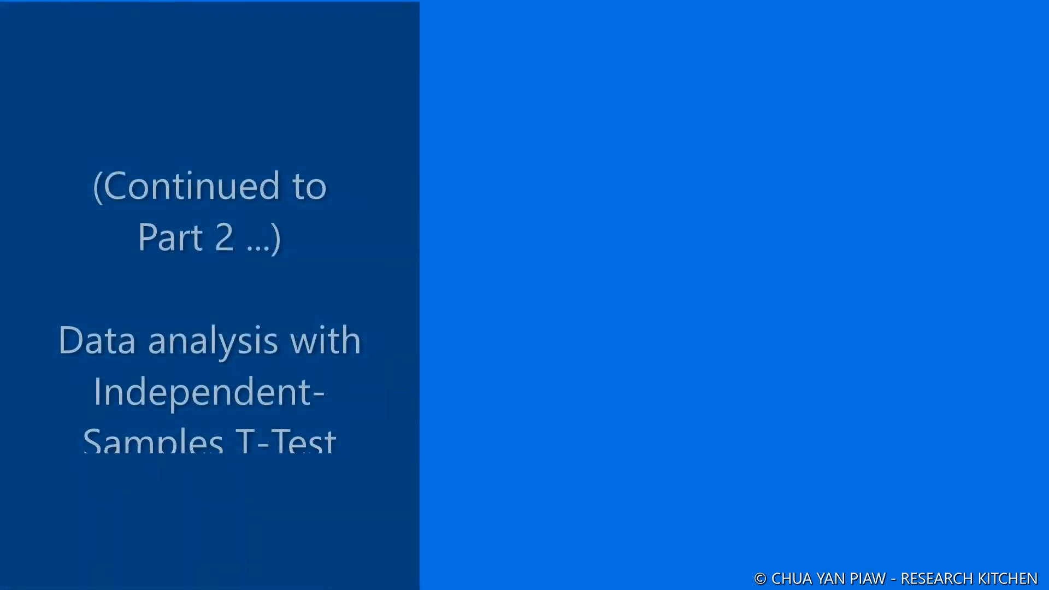